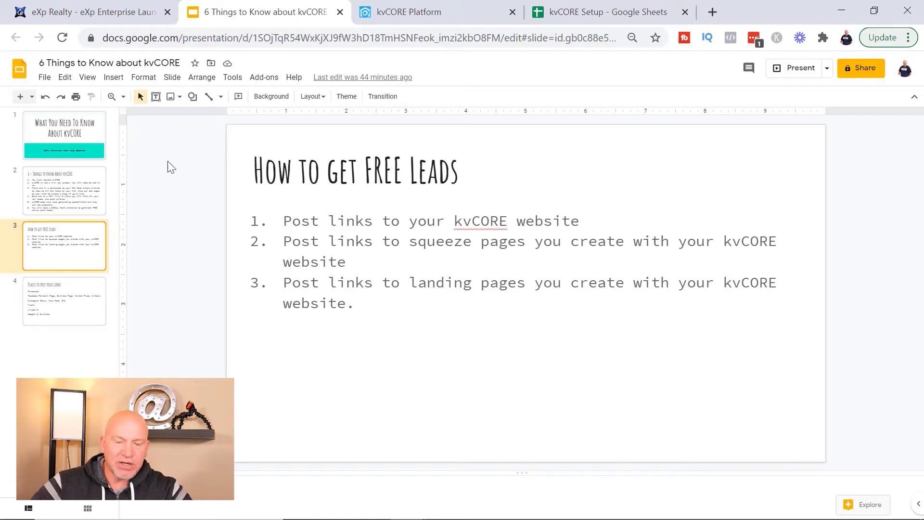
# Step: Show slide 2's six kvCORE tips, then switch to the eXp Enterprise Launchpad page
pyautogui.click(55, 185)
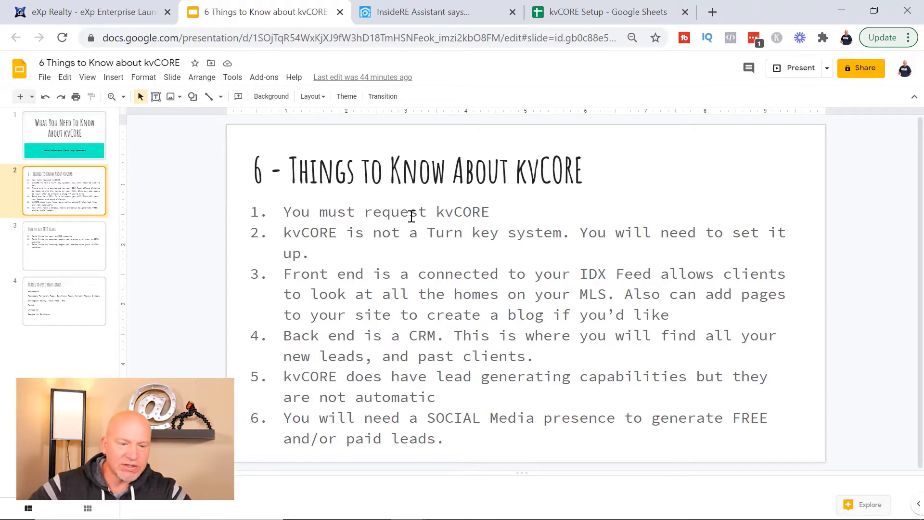
pyautogui.click(48, 13)
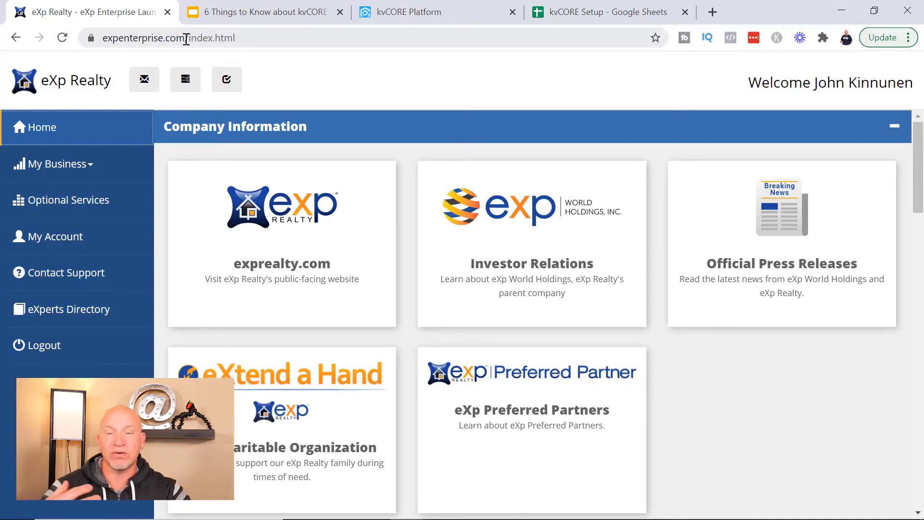
pyautogui.moveTo(186, 38); pyautogui.dragTo(210, 39)
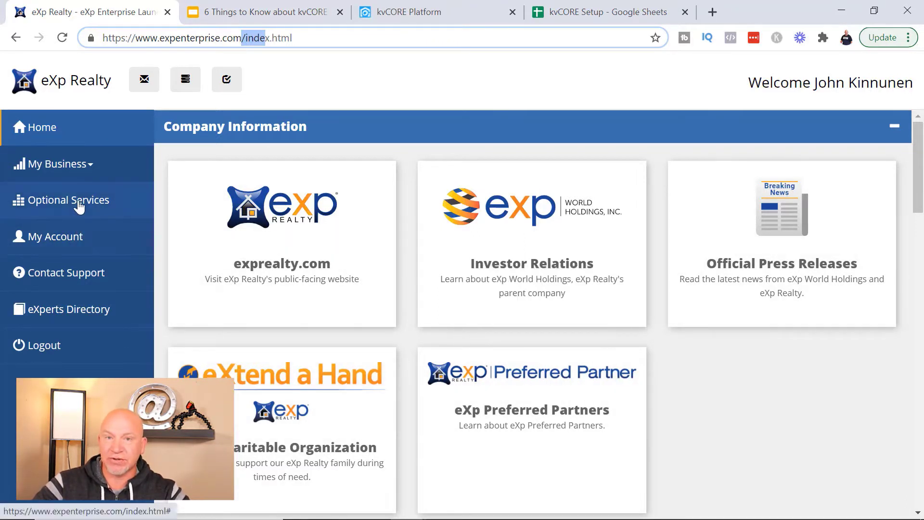
pyautogui.click(67, 204)
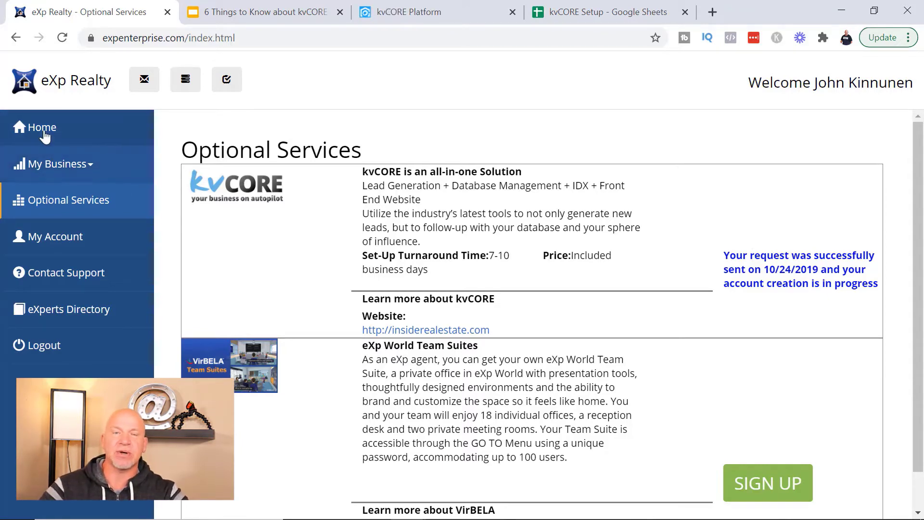
pyautogui.click(92, 119)
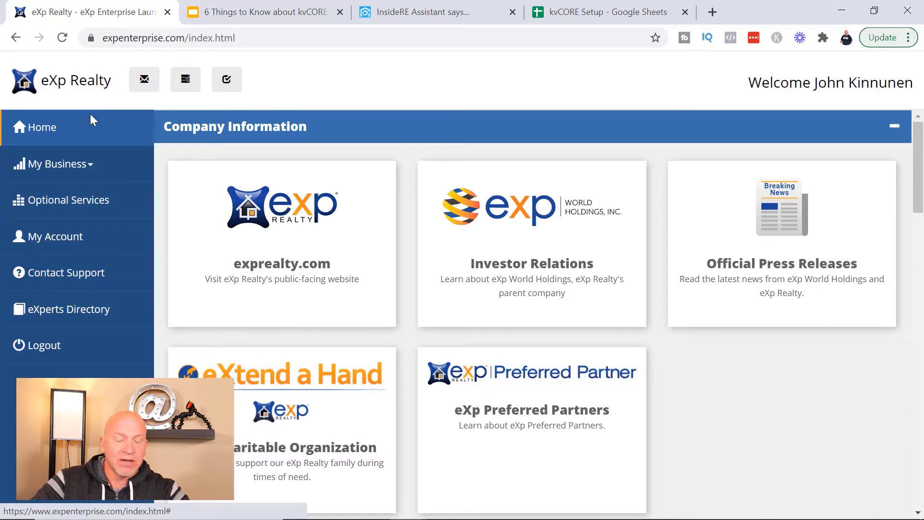
# Step: Log out of the kvCORE agent dashboard from the account menu
pyautogui.click(391, 14)
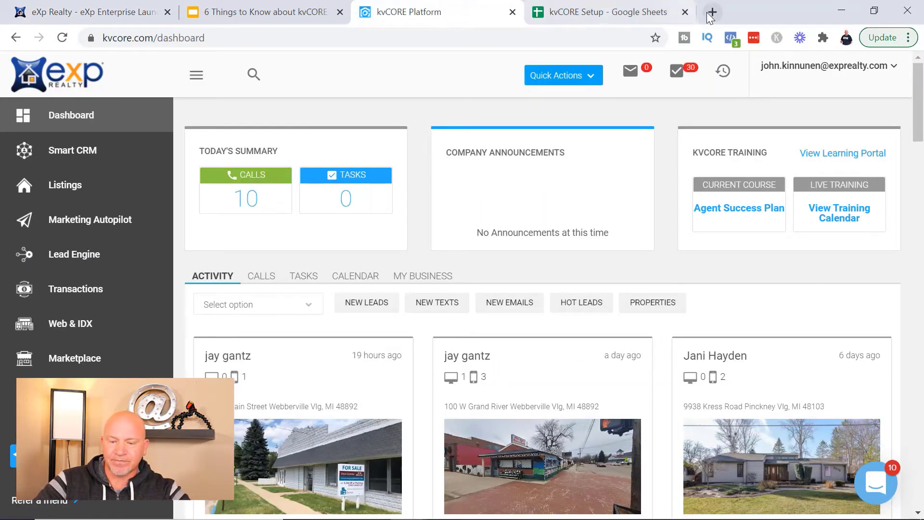
pyautogui.click(893, 70)
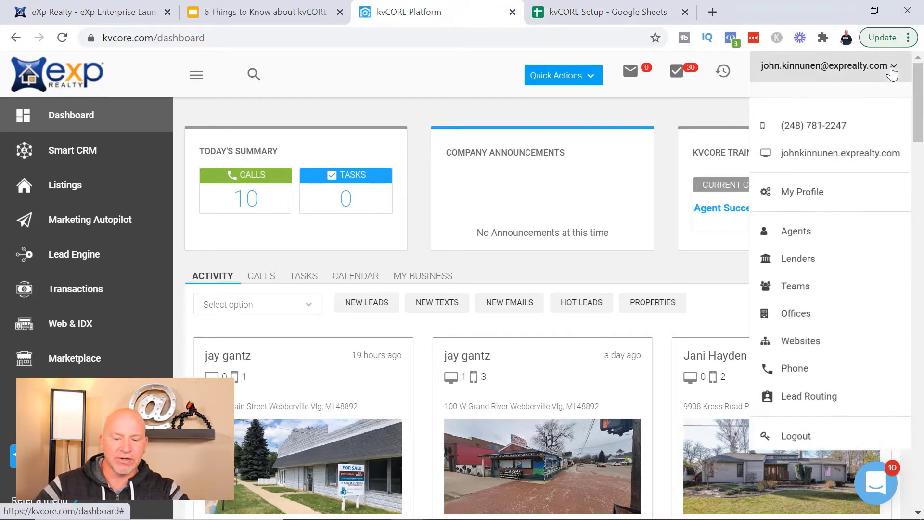
pyautogui.click(783, 455)
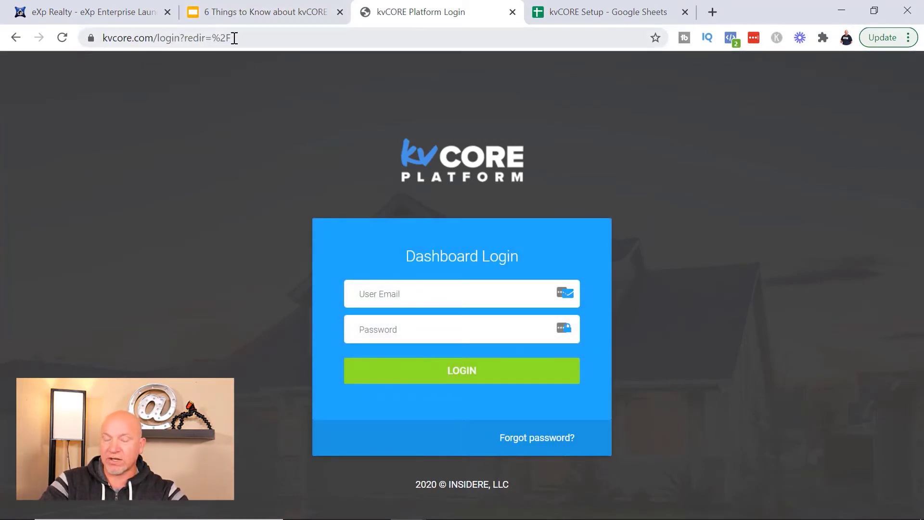
# Step: Enter the agent's eXp email and the account password and submit; login is rejected
pyautogui.click(455, 295)
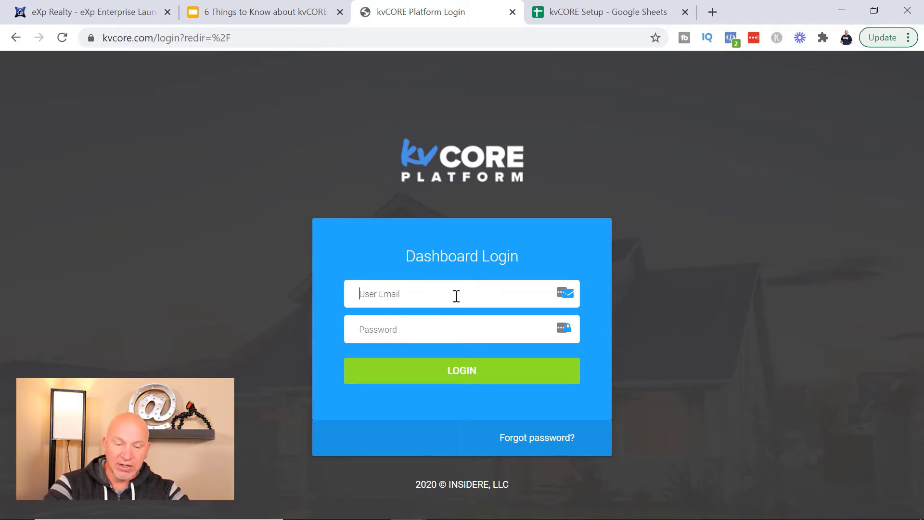
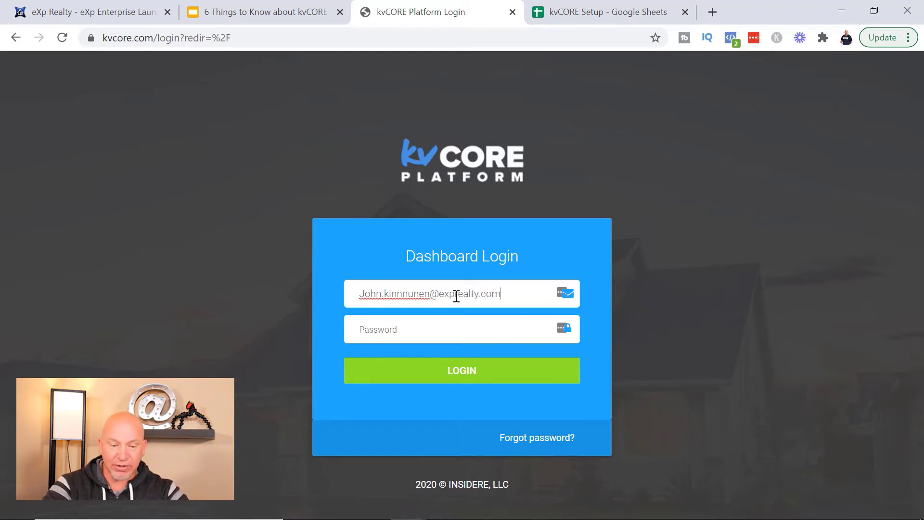
pyautogui.press('Tab')
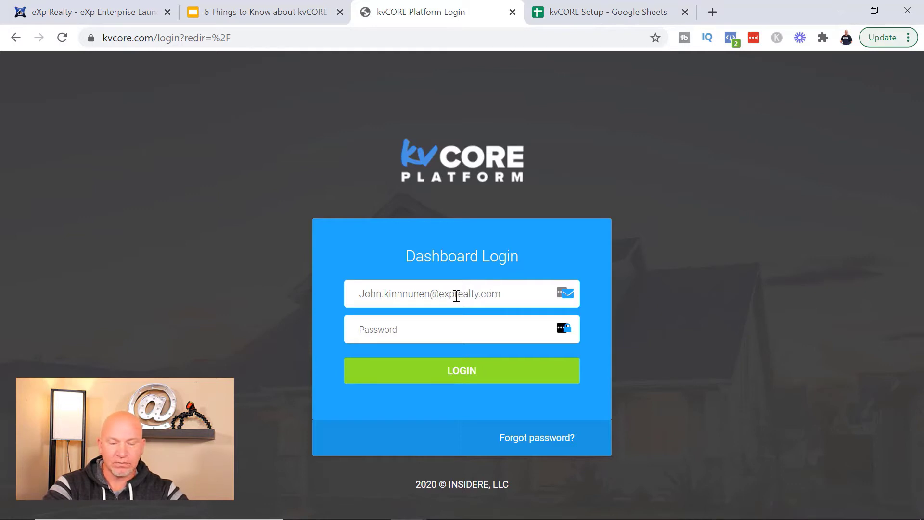
pyautogui.write('****')
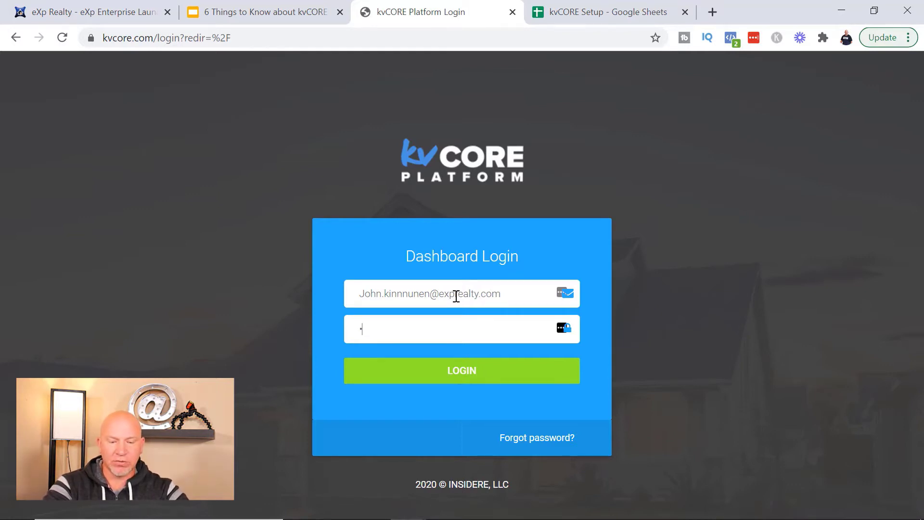
pyautogui.write('**')
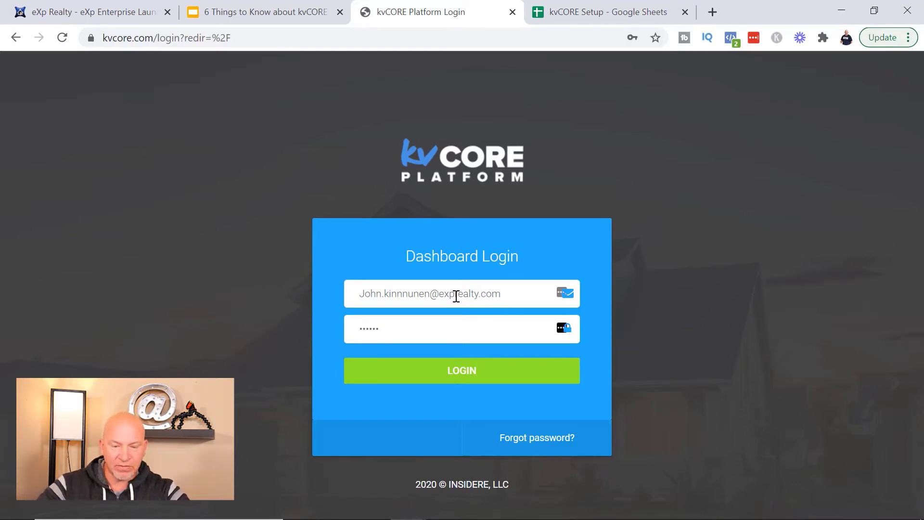
pyautogui.write('*')
pyautogui.press('Return')
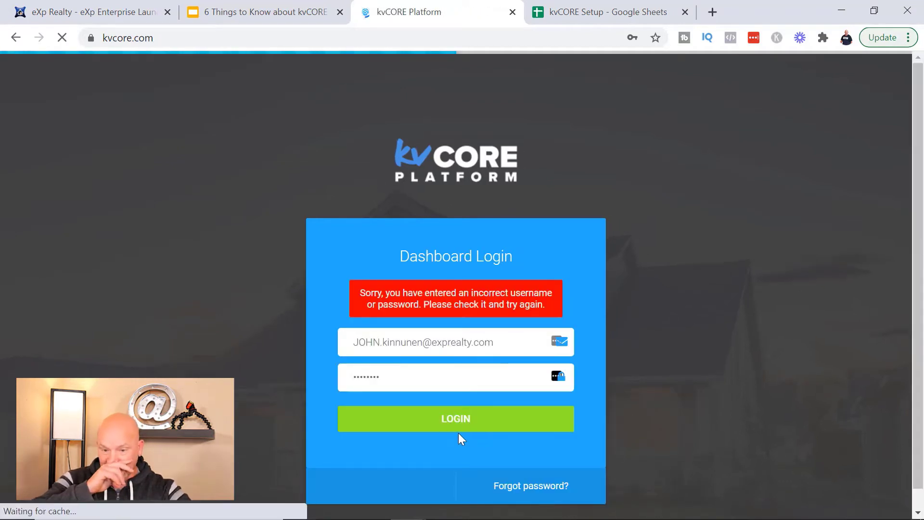
# Step: Log in to the dashboard without saving the password, then return to the kvCORE tips slides
pyautogui.click(452, 420)
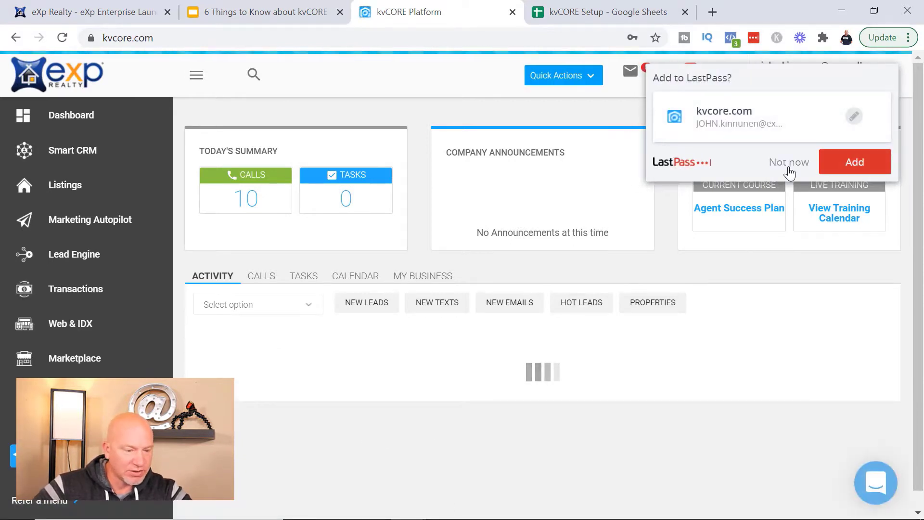
pyautogui.click(786, 158)
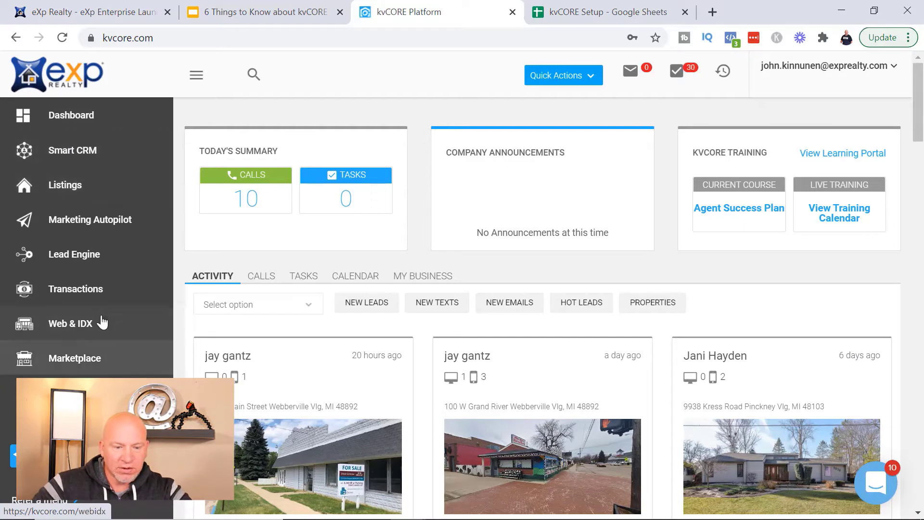
pyautogui.click(248, 17)
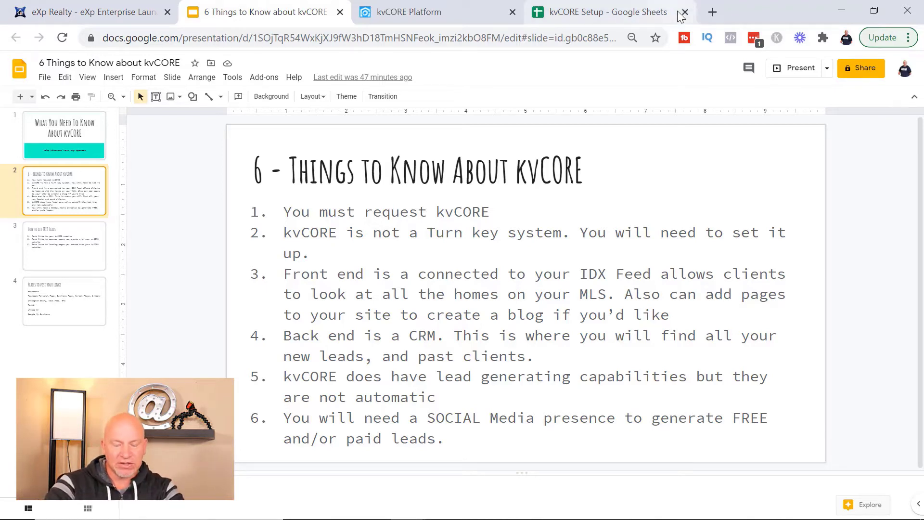
# Step: Load the agent's exprealty.com kvCORE website in a new browser tab
pyautogui.click(712, 12)
pyautogui.click(550, 38)
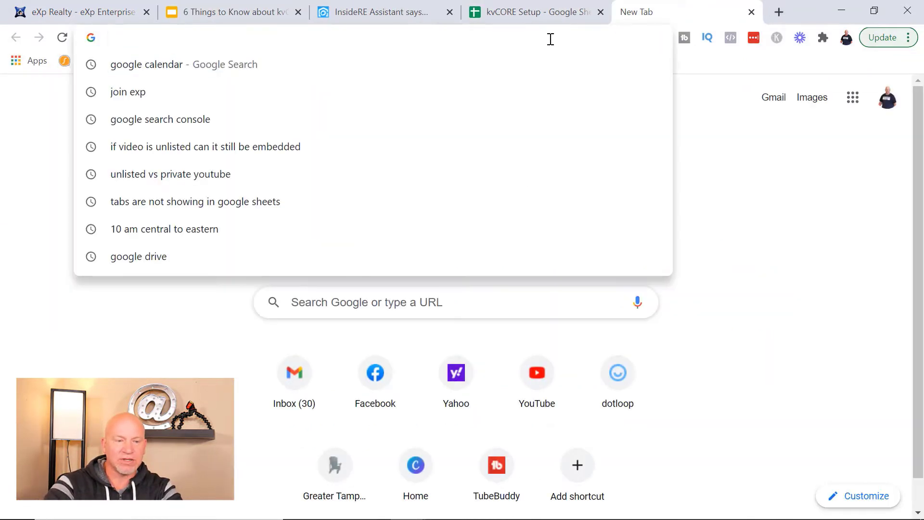
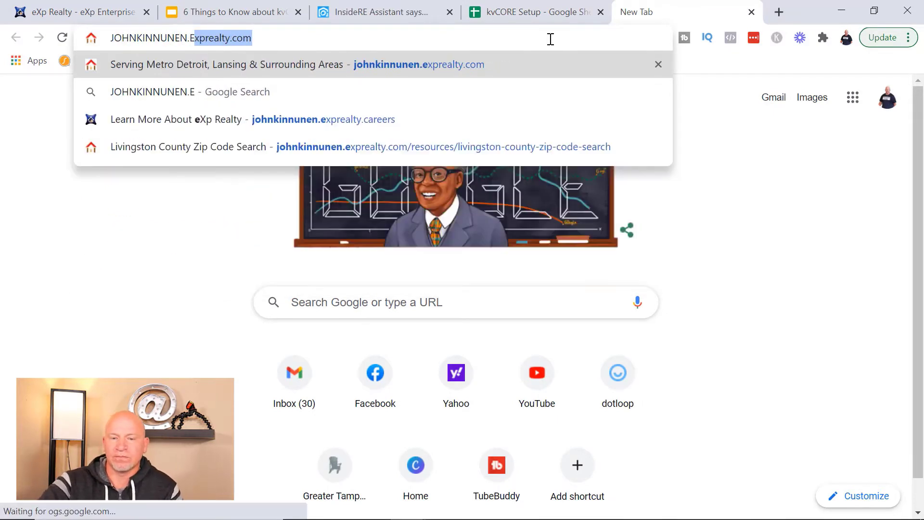
pyautogui.press('Return')
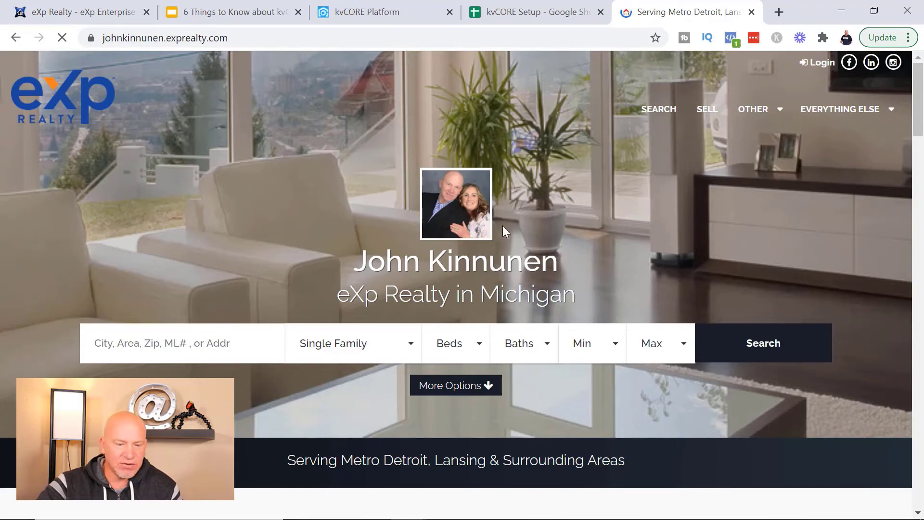
# Step: Browse the homepage listings, agent bio and service areas, then return to the kvCORE dashboard
pyautogui.scroll(-13, 577, 241)
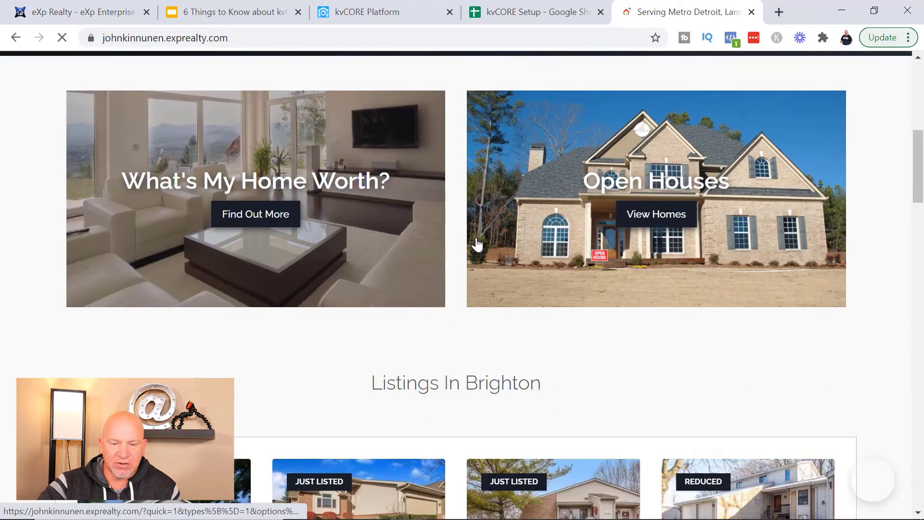
pyautogui.scroll(-18, 445, 303)
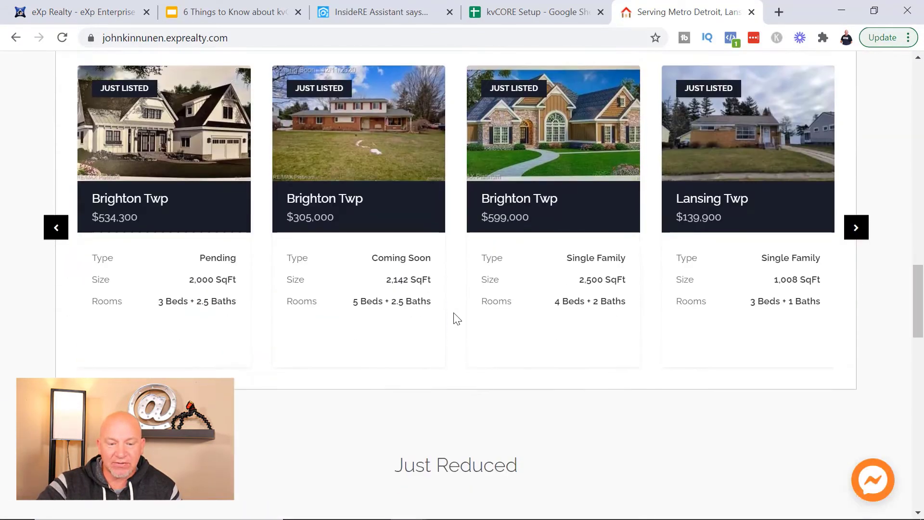
pyautogui.scroll(-15, 458, 319)
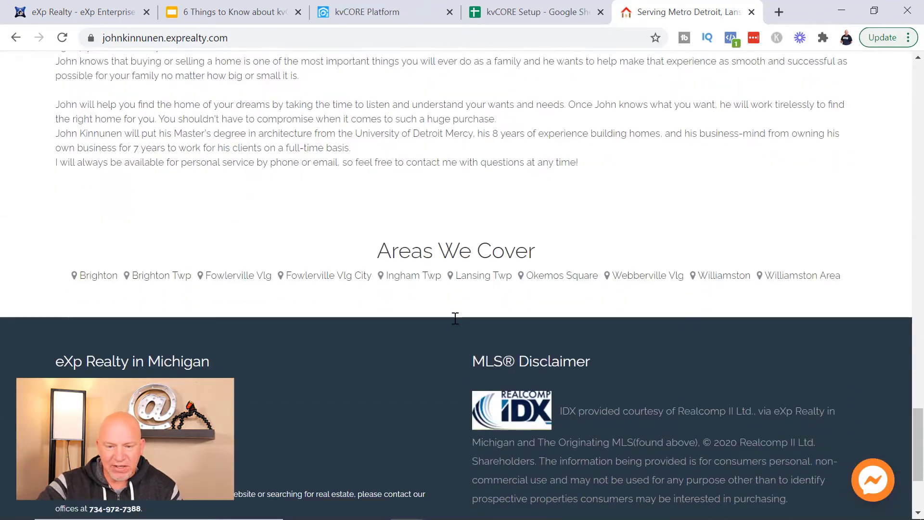
pyautogui.scroll(-2, 388, 342)
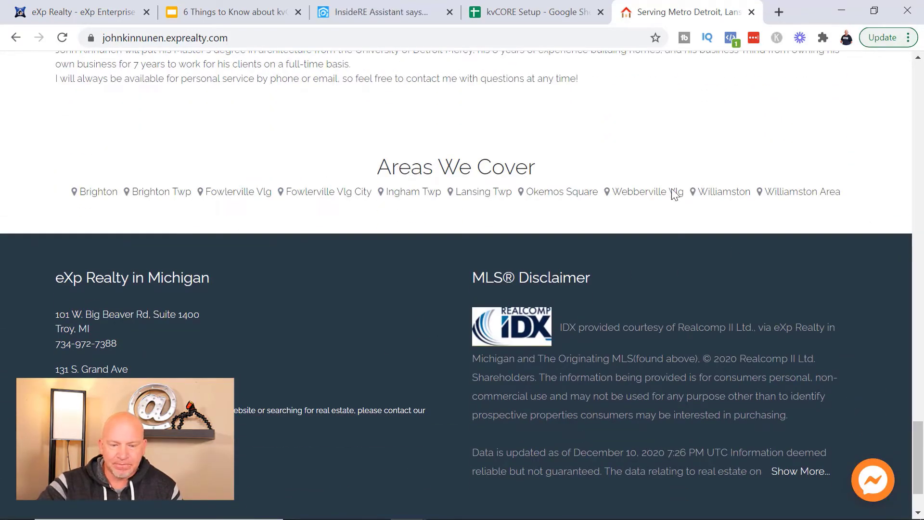
pyautogui.scroll(-2, 312, 313)
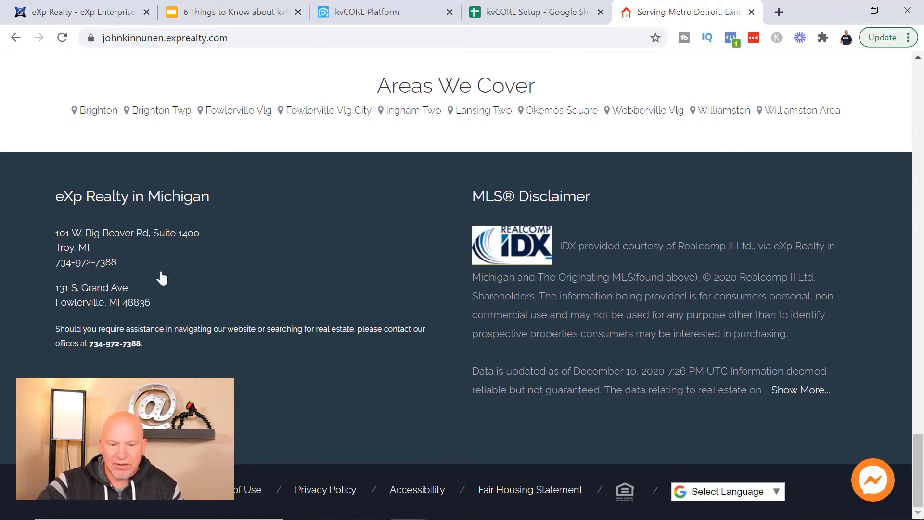
pyautogui.scroll(15, 423, 388)
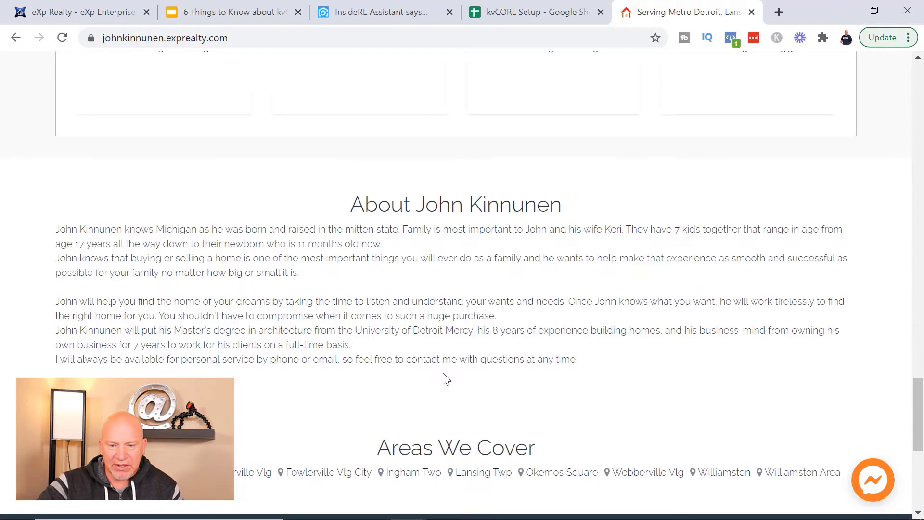
pyautogui.scroll(10, 442, 361)
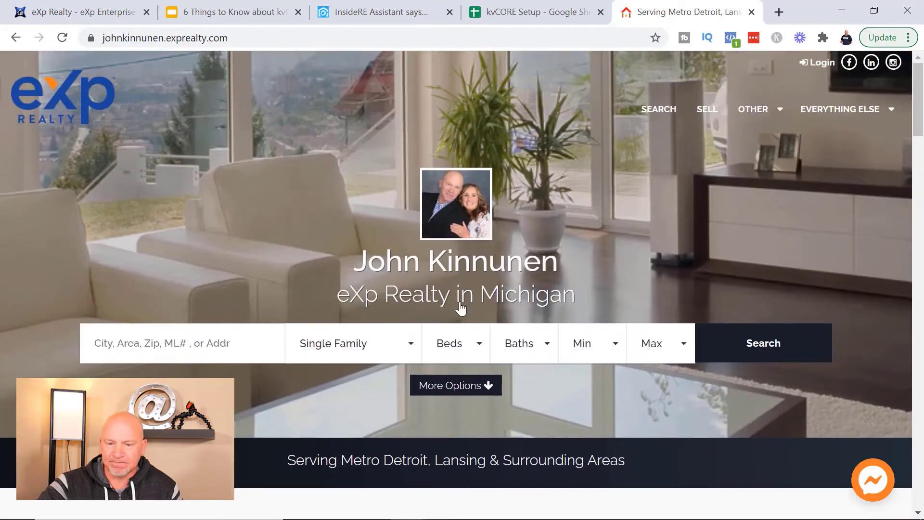
pyautogui.moveTo(854, 107)
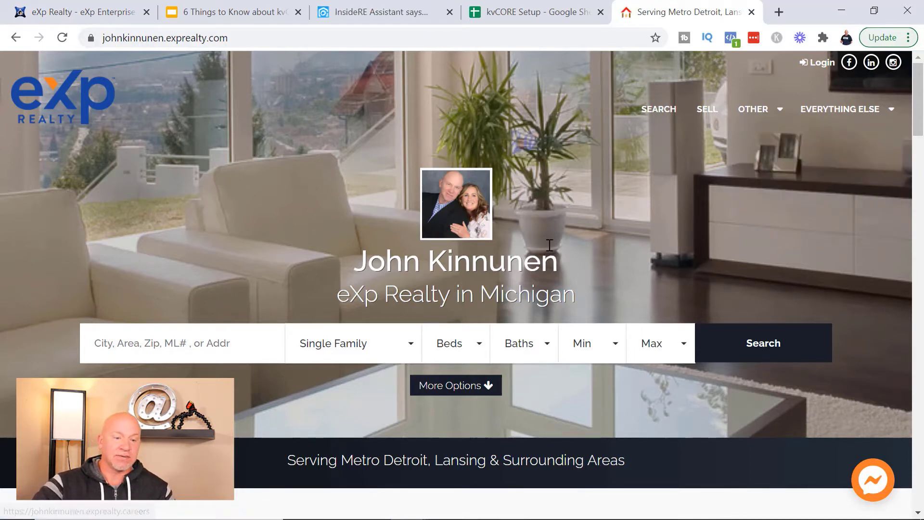
pyautogui.click(357, 7)
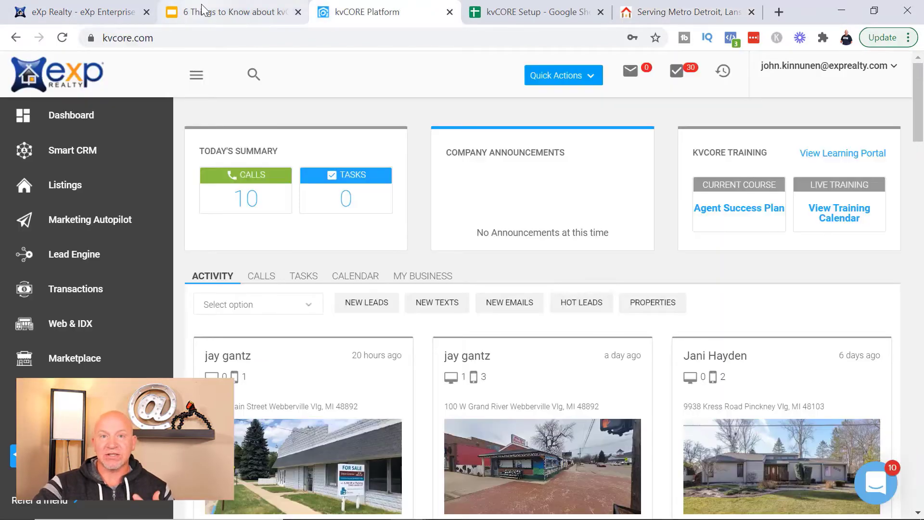
# Step: Glance at the 6 Things to Know about kvCORE slide, then go back to the agent website
pyautogui.click(176, 13)
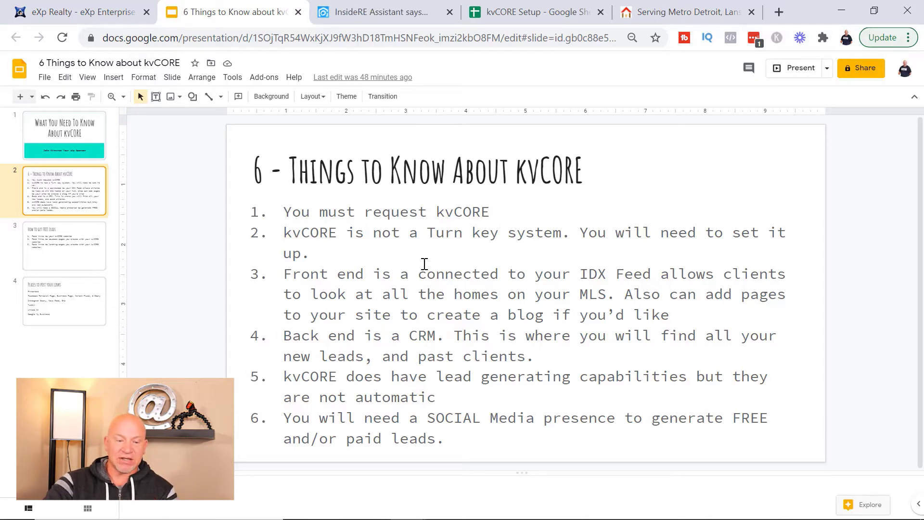
pyautogui.click(693, 13)
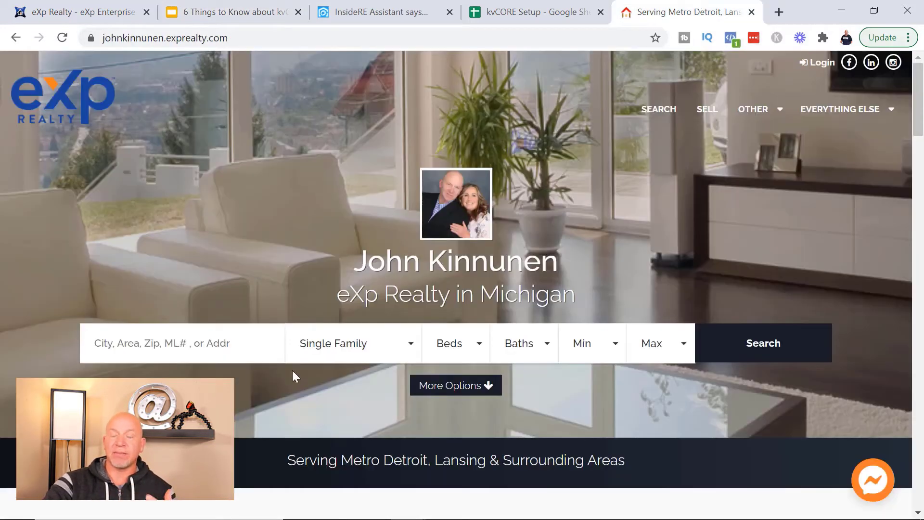
# Step: Search the agent site for Wayne (MI) county homes, 490 results, then return to kvCORE
pyautogui.click(208, 344)
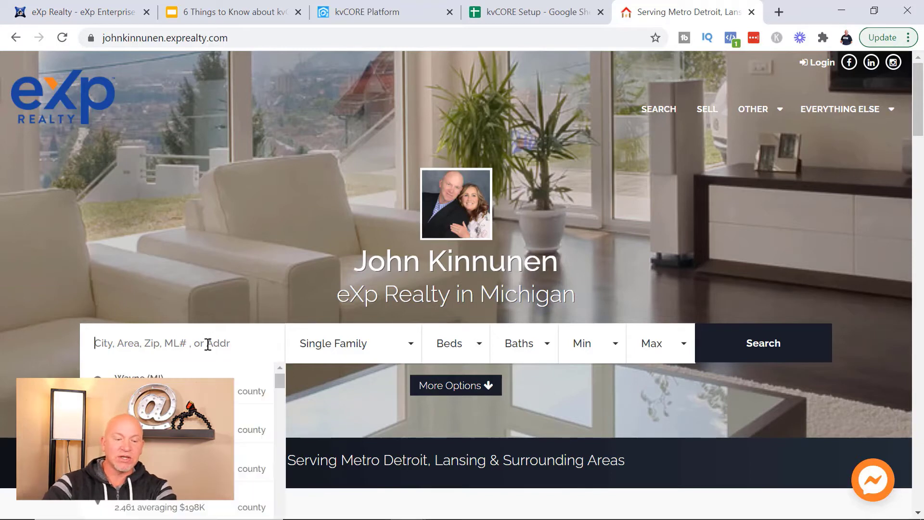
pyautogui.write('Wayne')
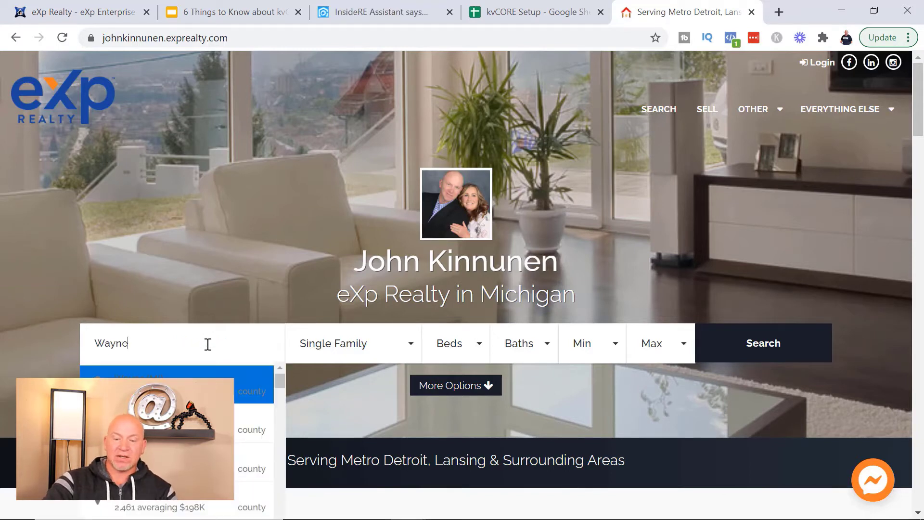
pyautogui.press('Return')
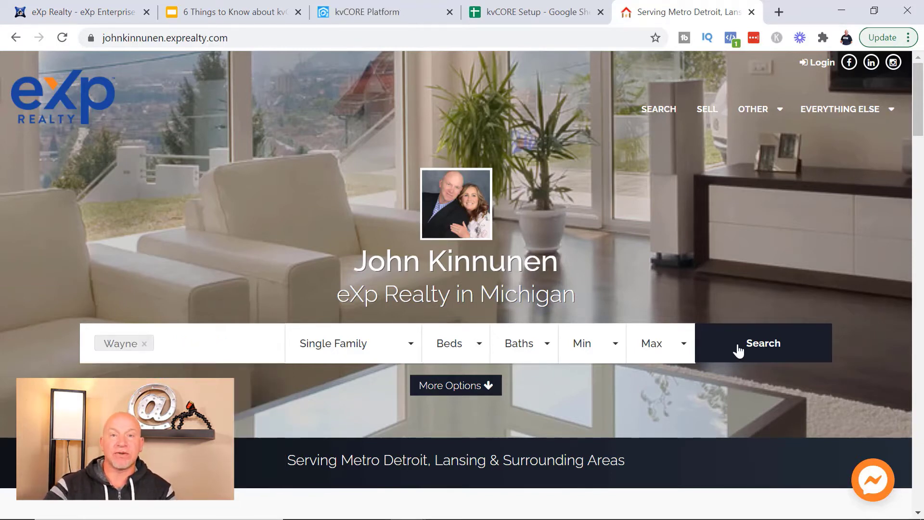
pyautogui.click(789, 346)
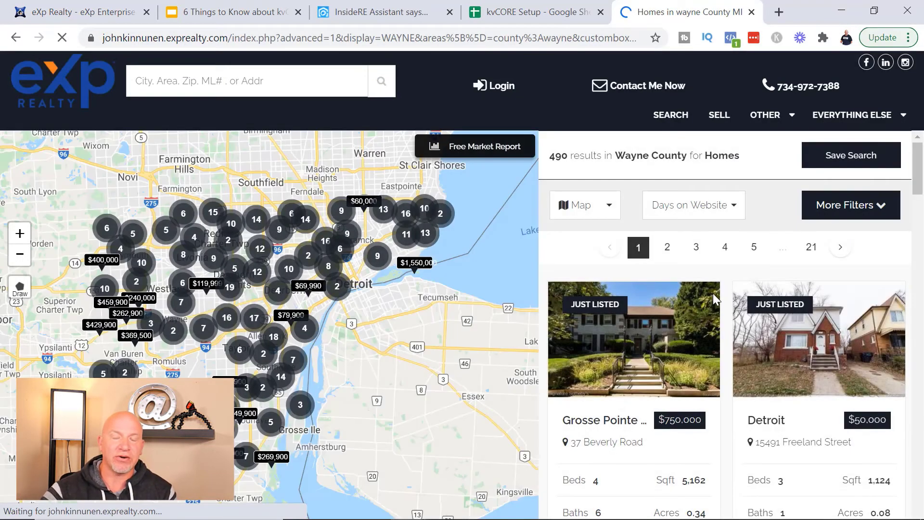
pyautogui.moveTo(580, 289)
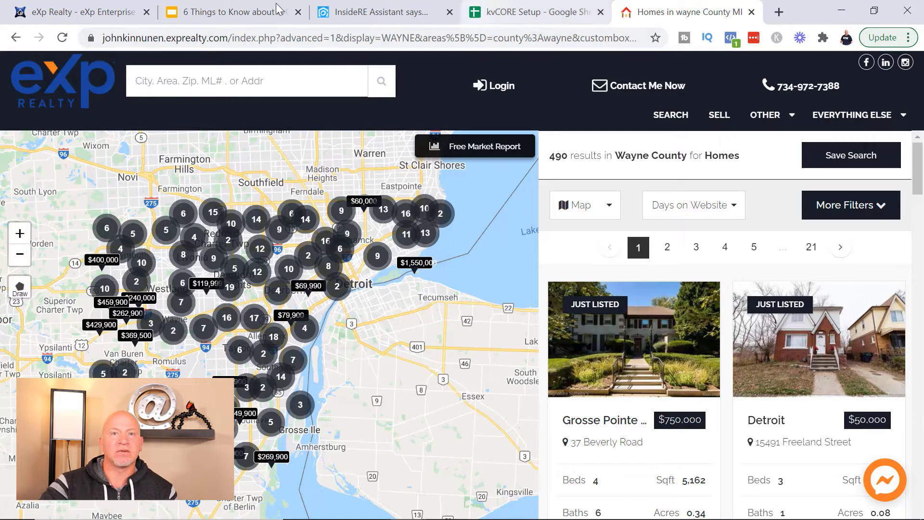
pyautogui.click(370, 11)
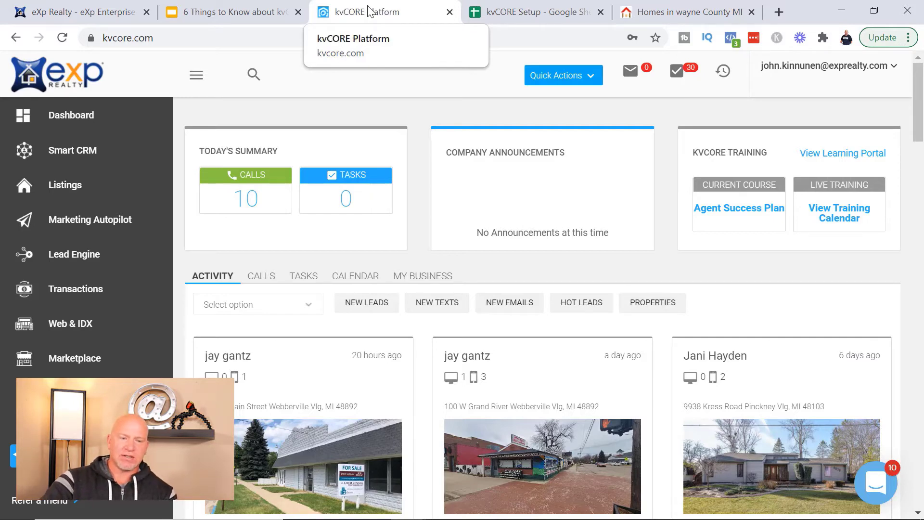
pyautogui.click(208, 13)
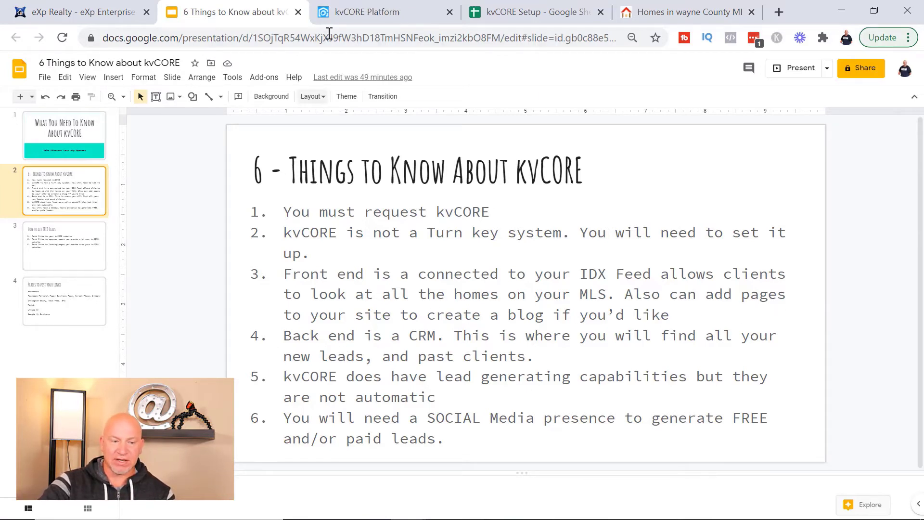
pyautogui.click(351, 13)
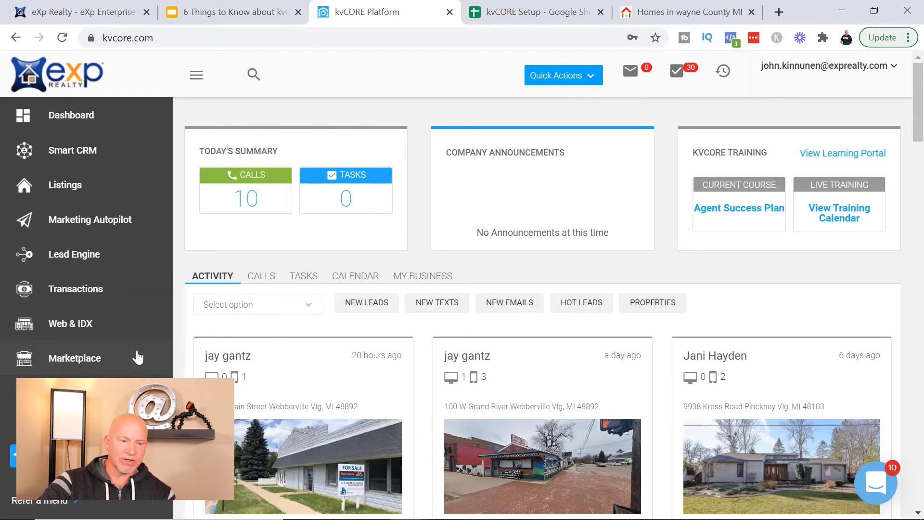
# Step: Open Web & IDX Website Manager from the Dashboard, then switch back to the Slides deck
pyautogui.click(78, 117)
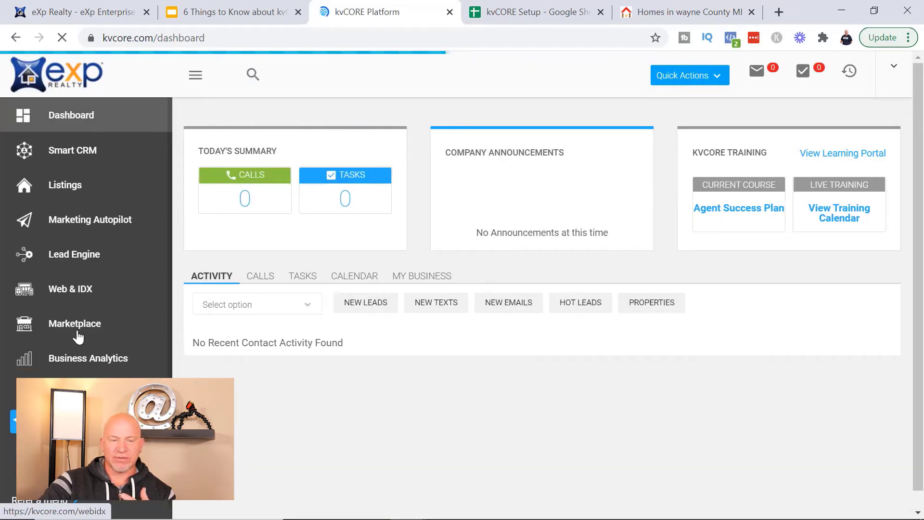
pyautogui.click(70, 297)
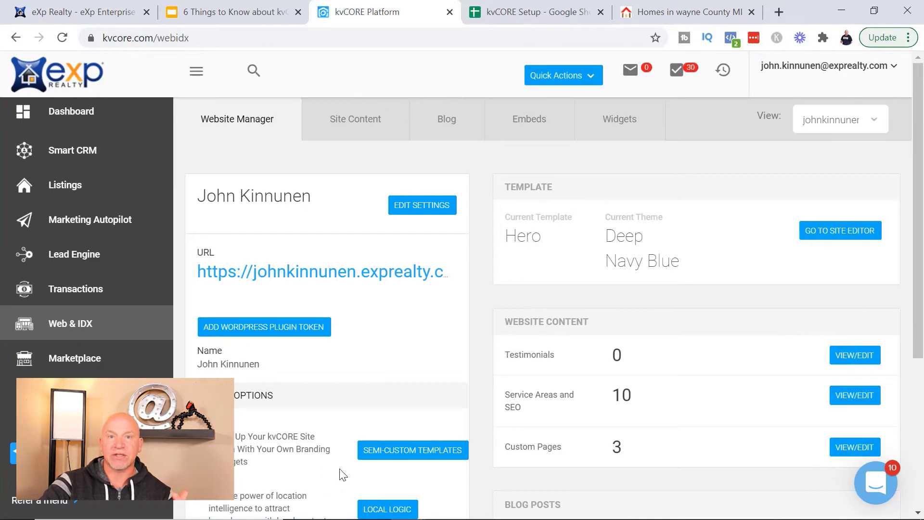
pyautogui.hotkey('ctrl', 'pageup')
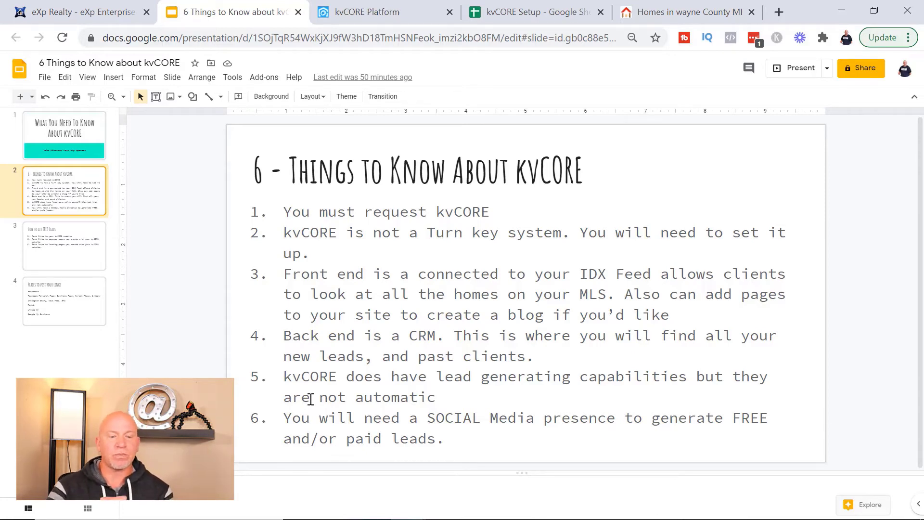
# Step: Advance to slide 3, How to get FREE Leads, listing three ways to post kvCORE links
pyautogui.press('Down')
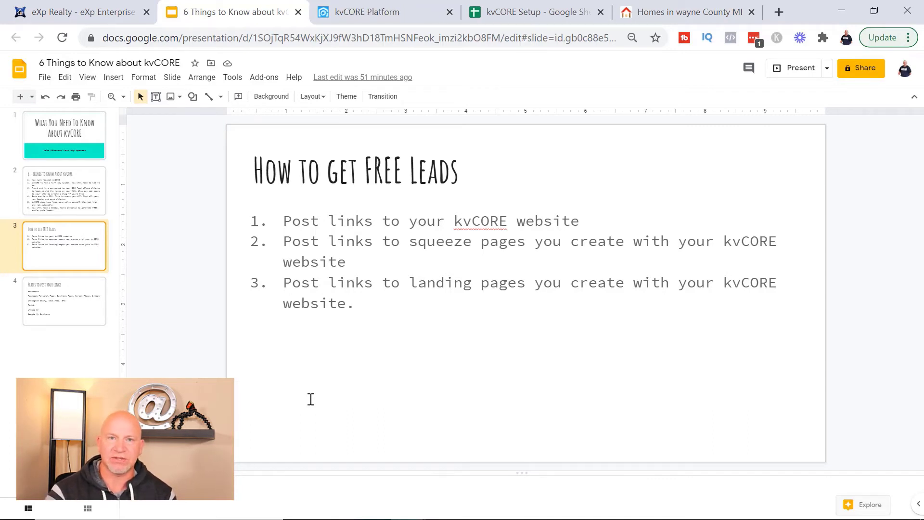
# Step: Move to slide 4, "Places to post your links," listing Pinterest, Facebook, Instagram and others
pyautogui.press('Down')
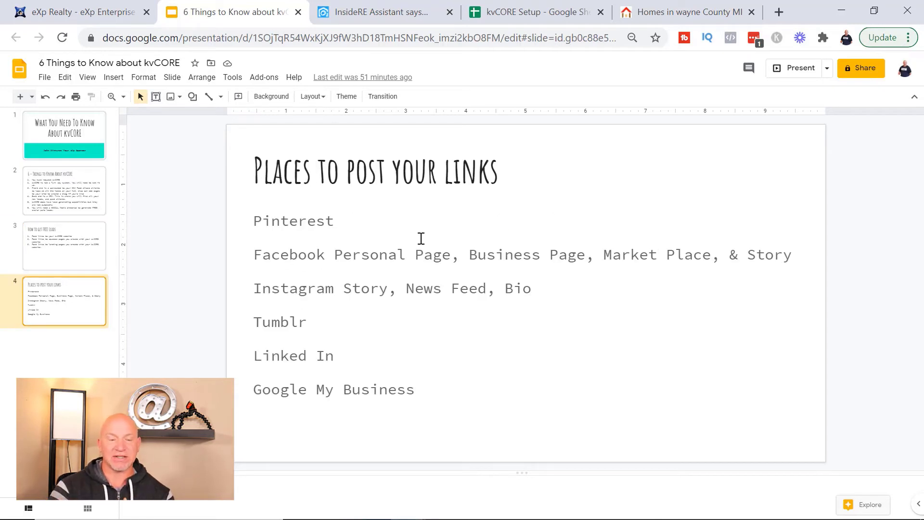